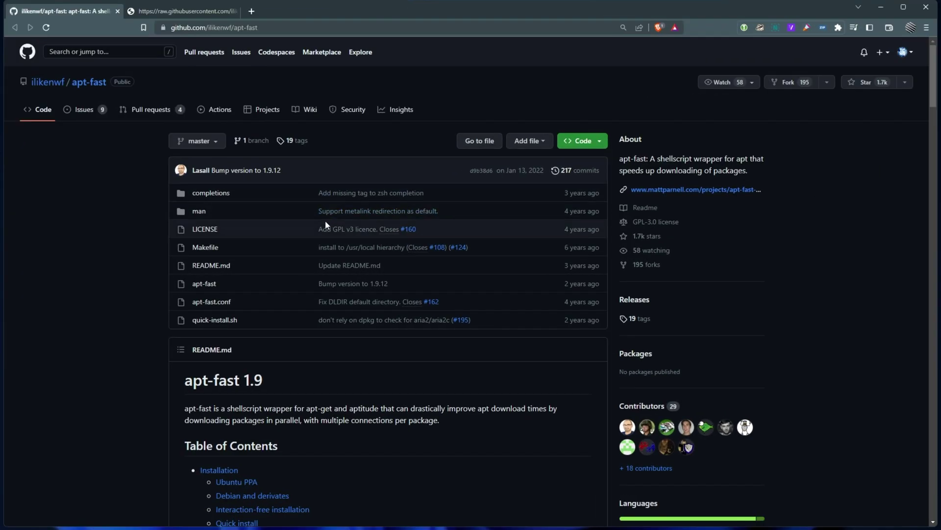
pyautogui.scroll(-6, 326, 220)
pyautogui.scroll(-4, 325, 220)
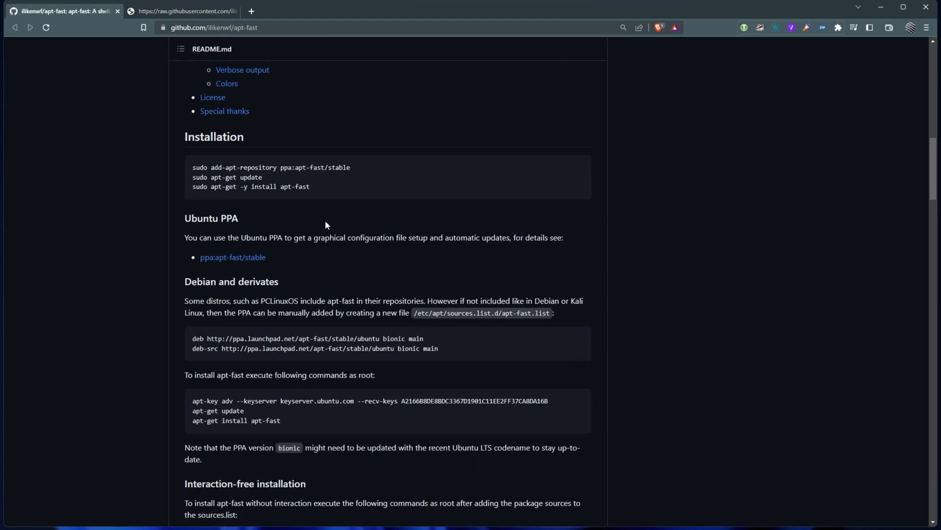
# Step: Select the three apt-fast installation commands in the README and close the extra raw-file tab
pyautogui.moveTo(313, 187); pyautogui.dragTo(185, 166)
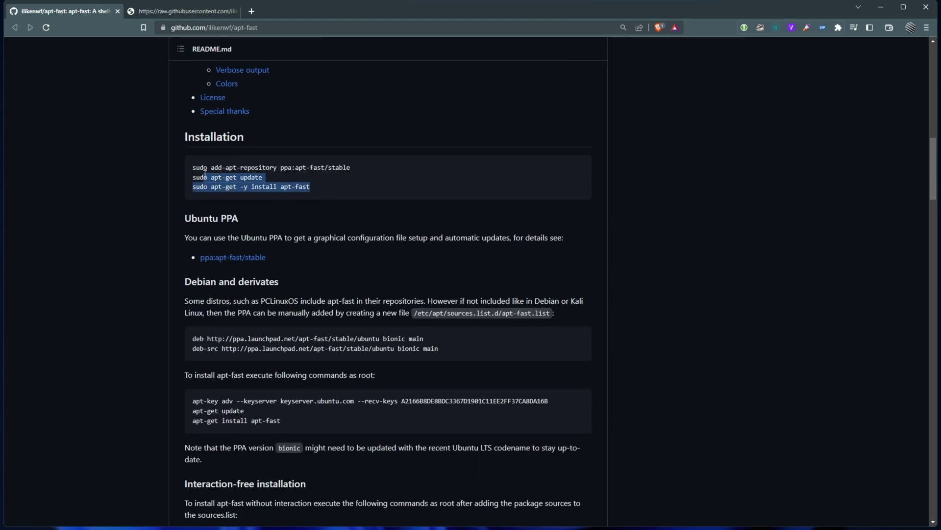
pyautogui.click(345, 222)
pyautogui.moveTo(313, 187); pyautogui.dragTo(186, 168)
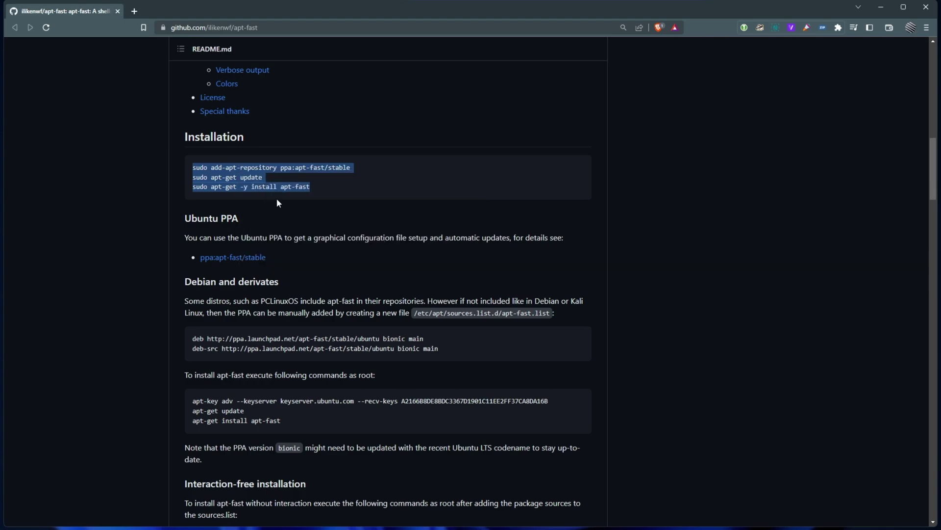
pyautogui.scroll(-1, 644, 207)
pyautogui.scroll(-3, 644, 207)
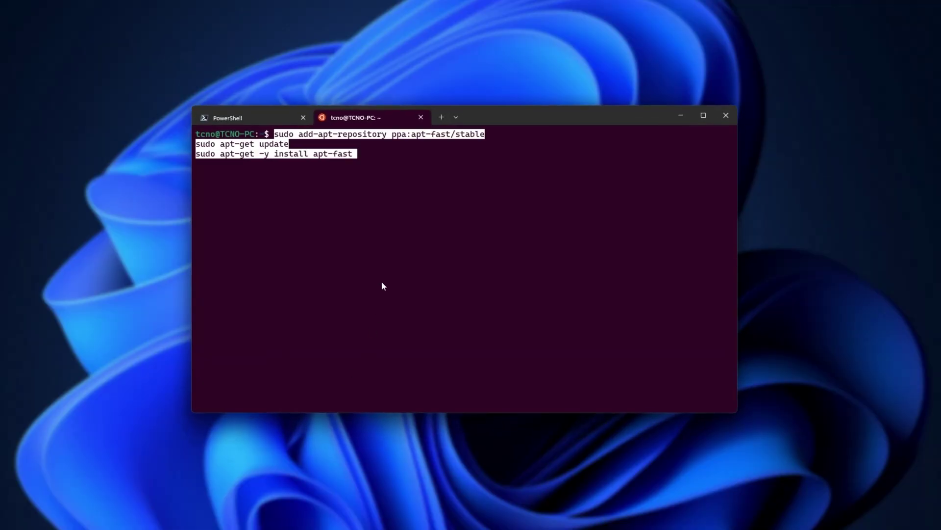
# Step: Run the pasted commands, confirm adding the apt-fast PPA, and keep apt-get as package manager
pyautogui.press('Return')
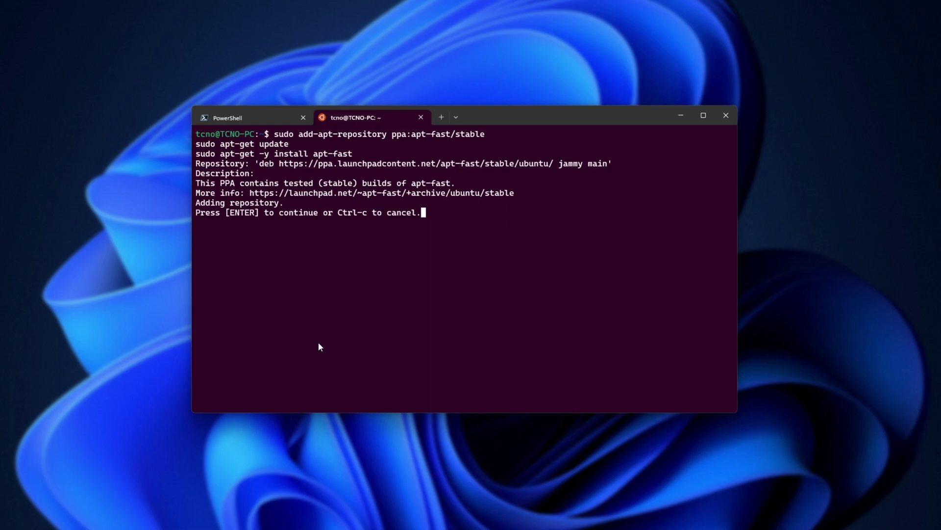
pyautogui.press('Return')
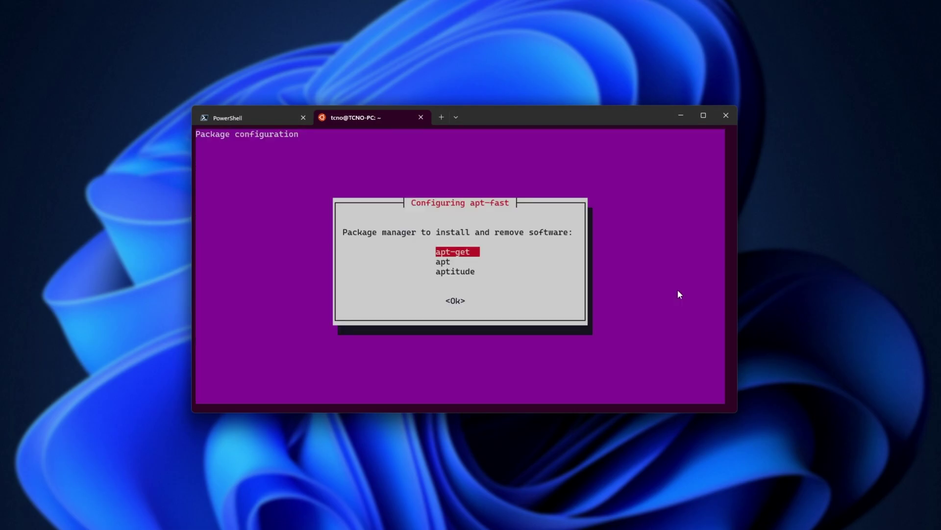
pyautogui.press('Down')
pyautogui.press('Down')
pyautogui.press('Up')
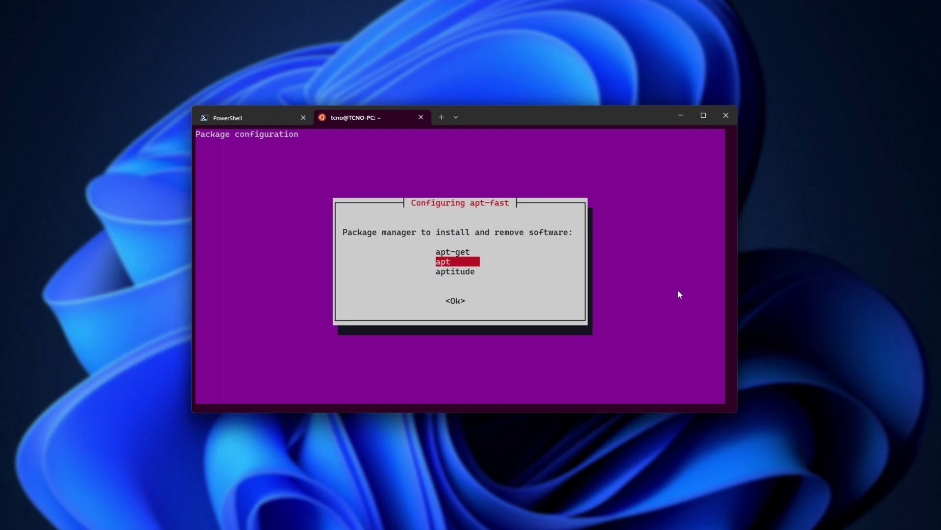
pyautogui.press('Up')
pyautogui.press('Return')
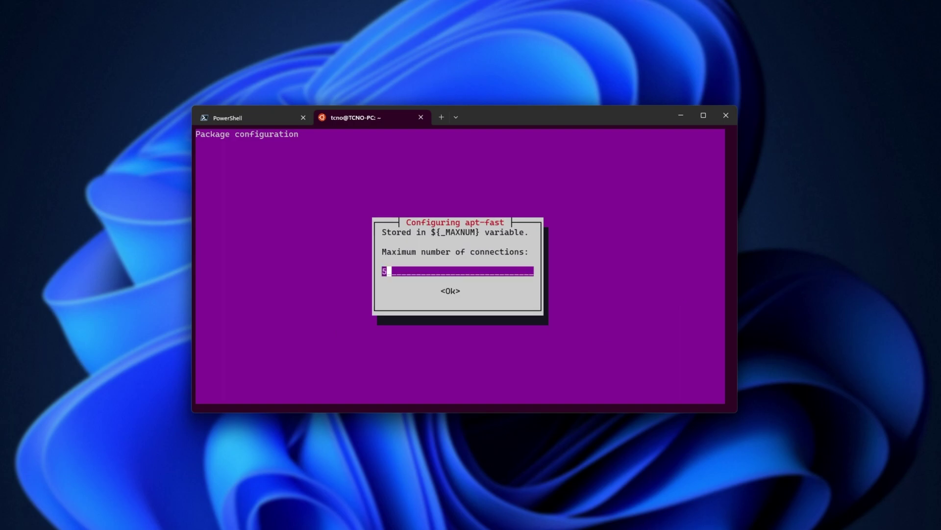
# Step: Set maximum connections to 8 and decline suppressing the apt-fast confirmation dialog
pyautogui.press('BackSpace')
pyautogui.write('8')
pyautogui.press('Return')
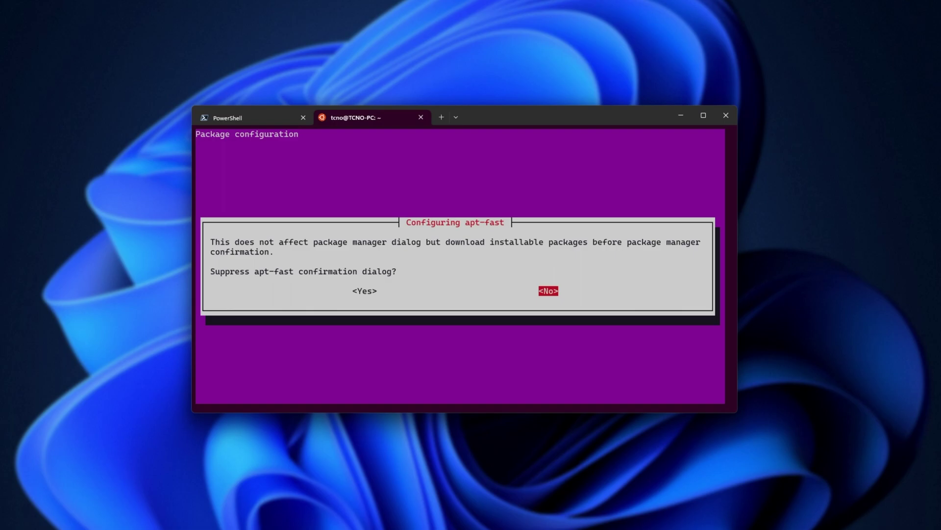
pyautogui.press('Return')
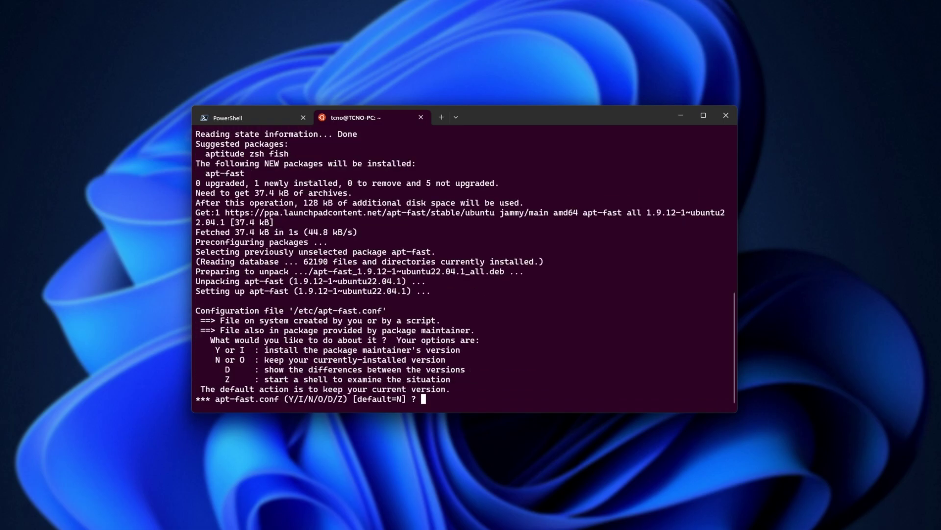
pyautogui.write('y')
# Step: Accept the maintainer's apt-fast.conf and copy the /etc/apt-fast.conf path from the output
pyautogui.press('Return')
pyautogui.moveTo(295, 281); pyautogui.dragTo(381, 281)
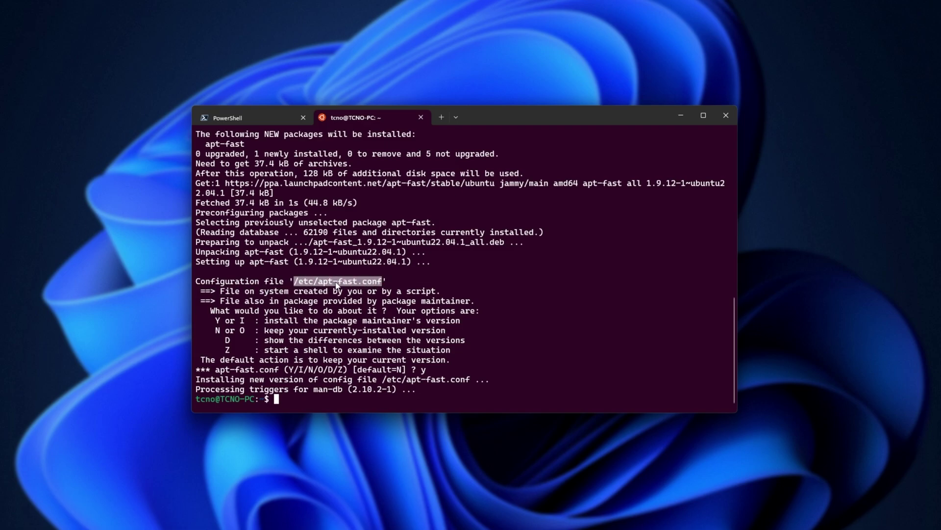
pyautogui.click(364, 289)
pyautogui.write('sudo nano')
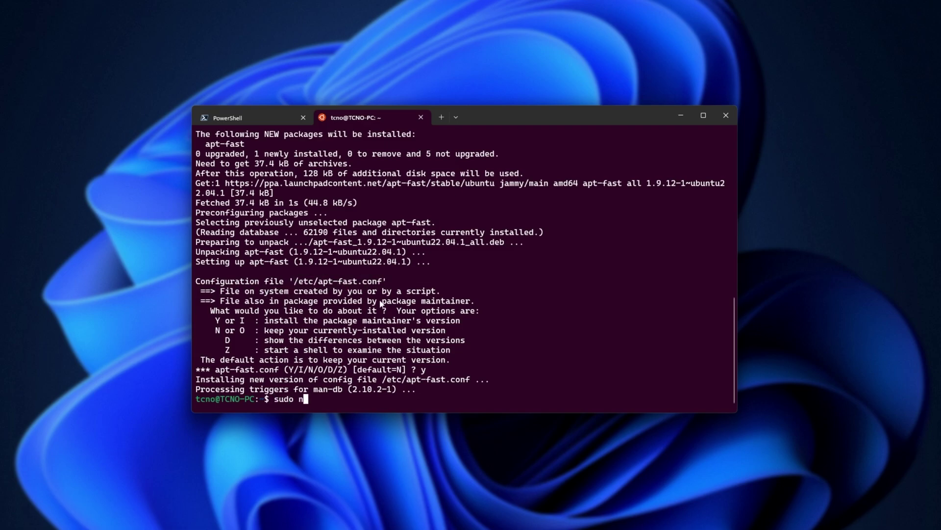
# Step: Open /etc/apt-fast.conf in nano and remove the '#' from both MIRRORS lines
pyautogui.hotkey('ctrl', 'shift', 'v')
pyautogui.press('Return')
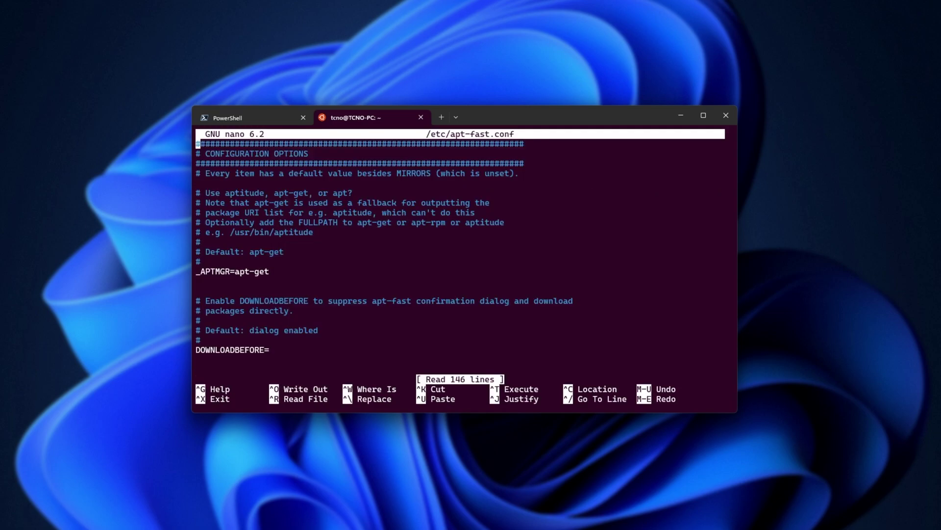
pyautogui.scroll(-3, 383, 257)
pyautogui.scroll(-3, 382, 258)
pyautogui.scroll(-3, 382, 258)
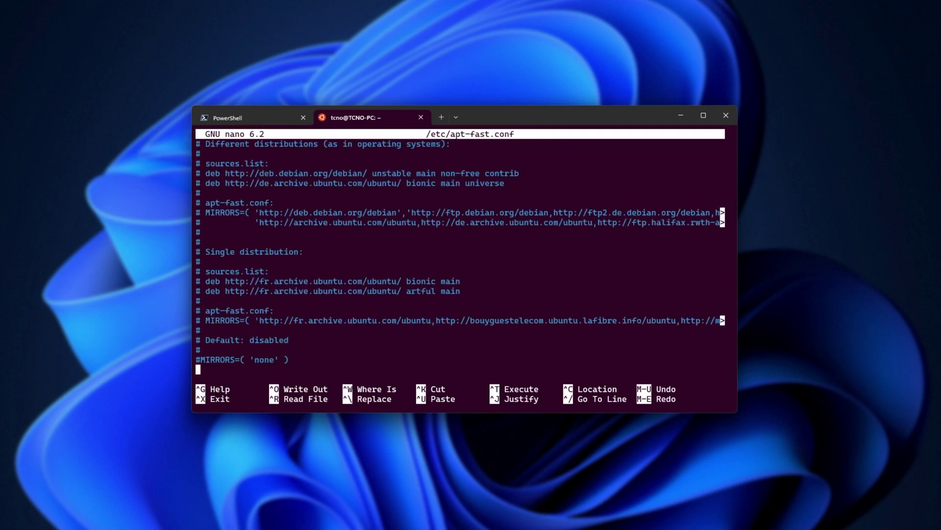
pyautogui.scroll(-3, 382, 258)
pyautogui.scroll(-3, 383, 258)
pyautogui.scroll(-3, 382, 258)
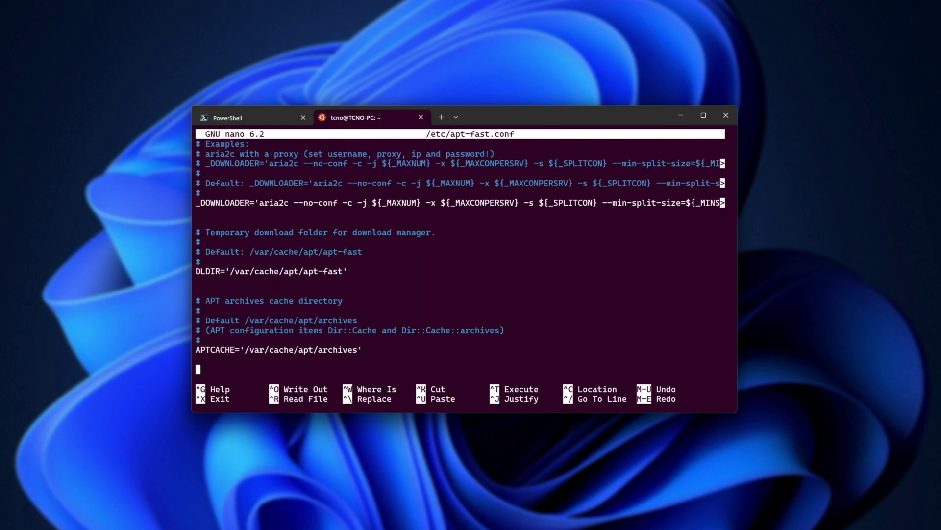
pyautogui.scroll(-3, 383, 258)
pyautogui.scroll(-3, 383, 258)
pyautogui.scroll(5, 383, 257)
pyautogui.scroll(5, 383, 258)
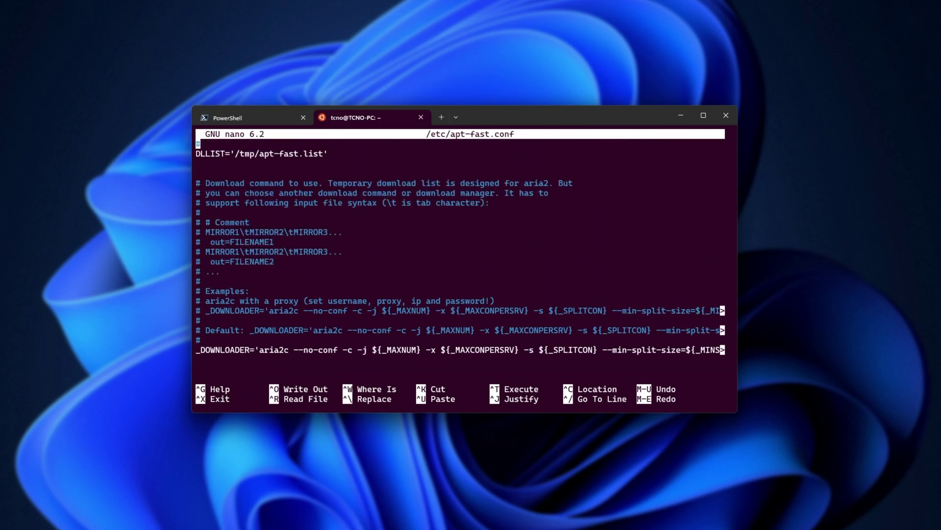
pyautogui.scroll(4, 383, 257)
pyautogui.scroll(4, 383, 257)
pyautogui.scroll(4, 383, 258)
pyautogui.scroll(4, 383, 258)
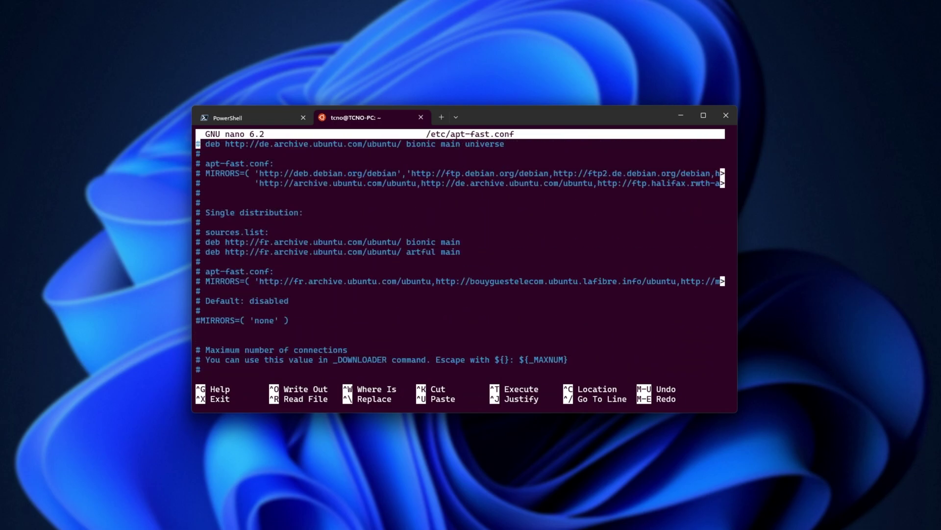
pyautogui.scroll(4, 383, 258)
pyautogui.scroll(4, 382, 257)
pyautogui.scroll(3, 383, 257)
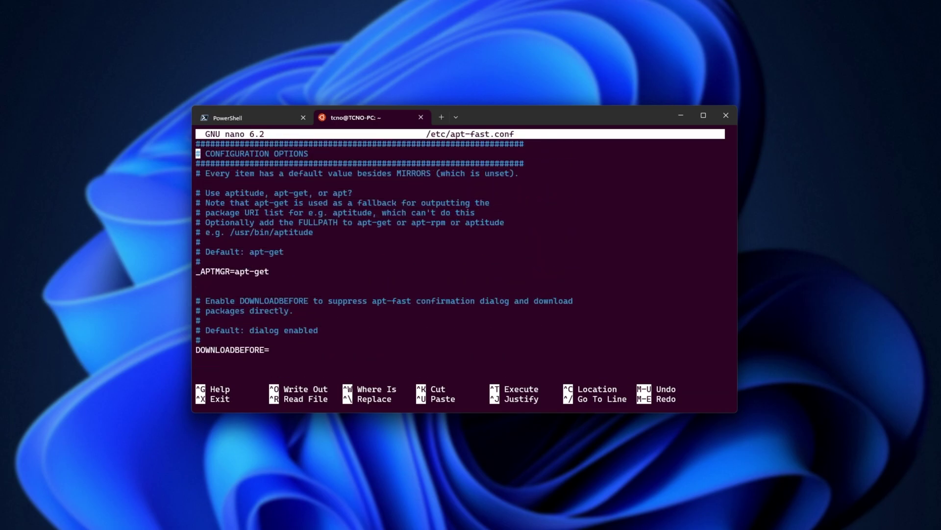
pyautogui.scroll(-3, 382, 257)
pyautogui.scroll(-4, 383, 257)
pyautogui.scroll(-4, 382, 258)
pyautogui.scroll(-4, 383, 258)
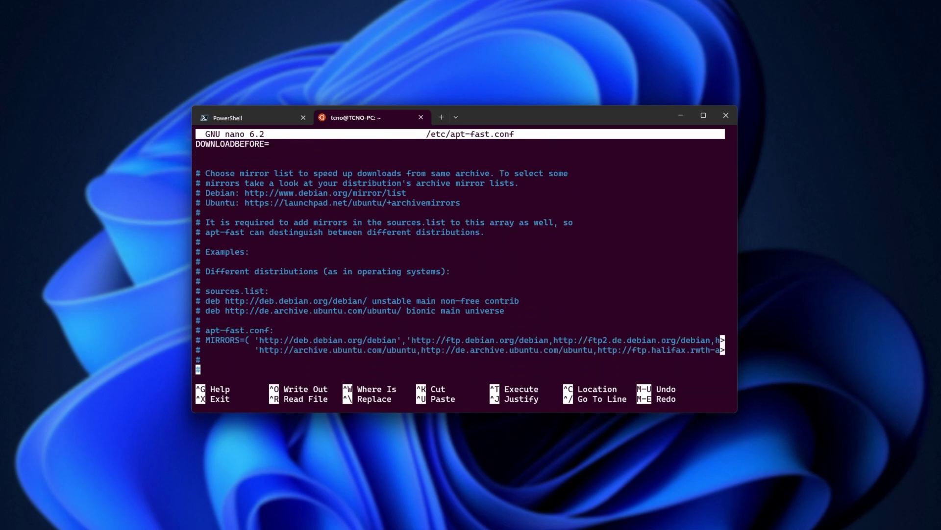
pyautogui.scroll(-2, 383, 258)
pyautogui.press('Up')
pyautogui.press('Up')
pyautogui.press('Up')
pyautogui.press('Up')
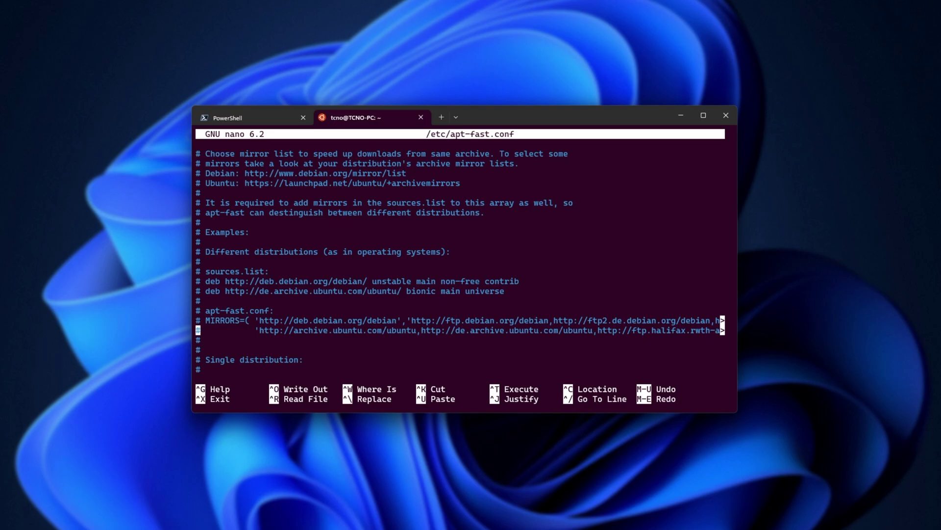
pyautogui.press('Up')
pyautogui.press('Delete')
pyautogui.press('Delete')
pyautogui.press('Down')
pyautogui.press('Delete')
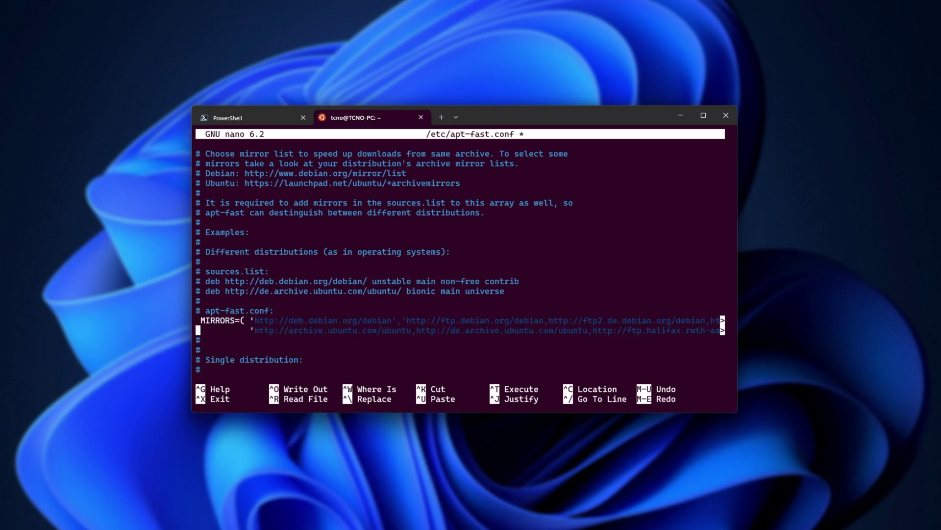
pyautogui.press('Up')
pyautogui.press('Up')
# Step: Review the uncommented MIRRORS entries and save the configuration file
pyautogui.press('Down')
pyautogui.hotkey('ctrl', 'Right')
pyautogui.hotkey('ctrl', 'Right')
pyautogui.hotkey('ctrl', 'Right')
pyautogui.hotkey('ctrl', 'Right')
pyautogui.hotkey('ctrl', 'Right')
pyautogui.hotkey('ctrl', 'Right')
pyautogui.hotkey('ctrl', 'Right')
pyautogui.press('Down')
pyautogui.press('Down')
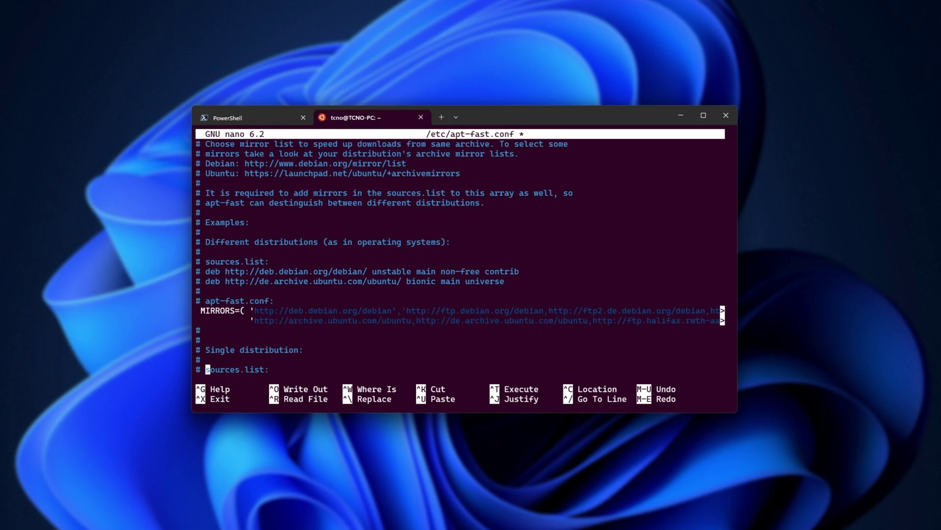
pyautogui.hotkey('ctrl', 'Right')
pyautogui.press('Down')
pyautogui.press('Down')
pyautogui.hotkey('ctrl', 's')
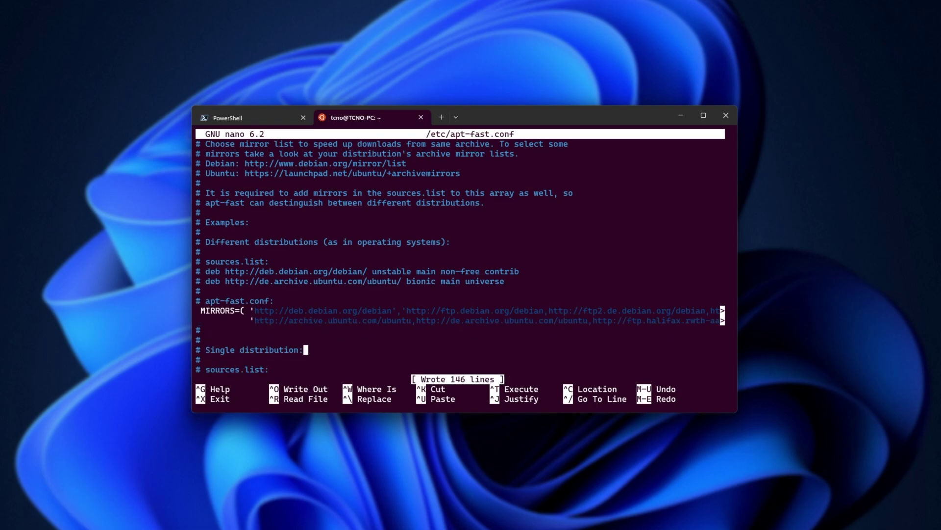
# Step: Exit nano, clear the screen, and run 'sudo apt-fast install XY', checking its output
pyautogui.hotkey('ctrl', 'x')
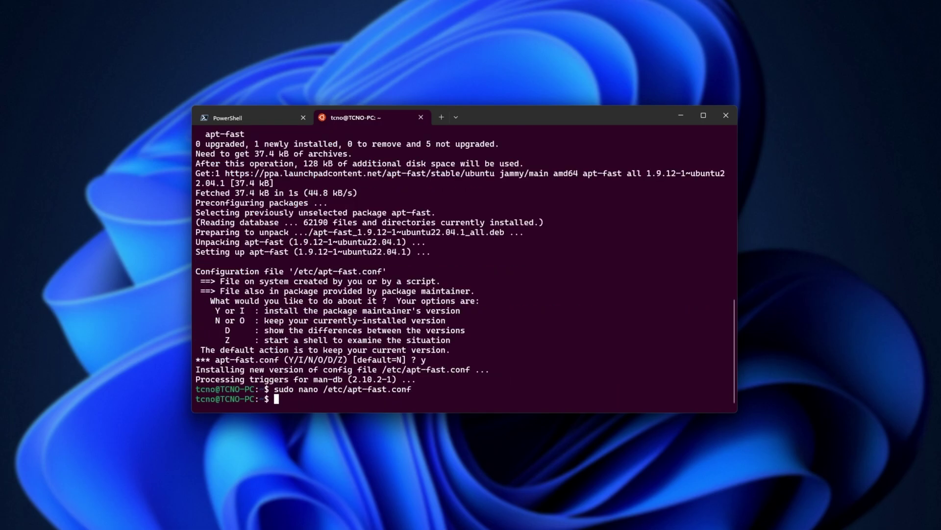
pyautogui.hotkey('ctrl', 'l')
pyautogui.write('sudo ')
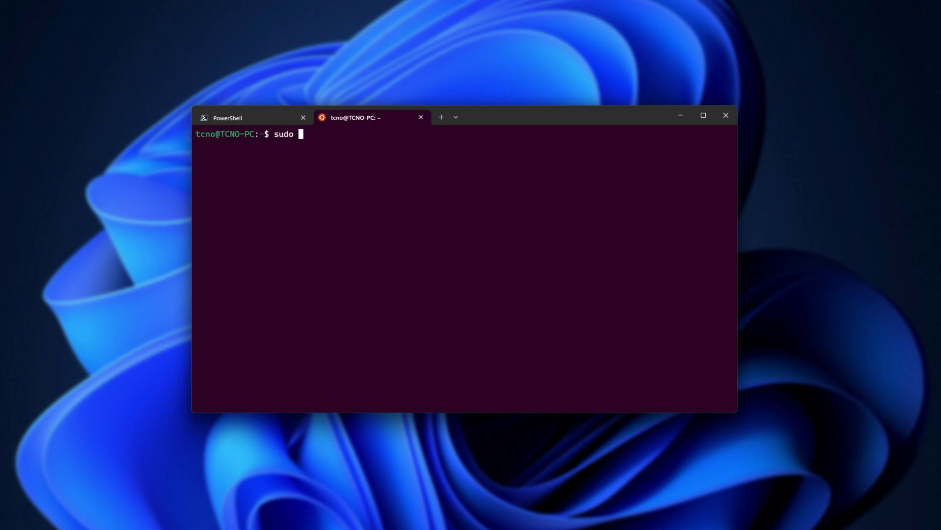
pyautogui.write('apt install ')
pyautogui.write('XY')
pyautogui.hotkey('ctrl', 'Left')
pyautogui.hotkey('ctrl', 'Left')
pyautogui.hotkey('ctrl', 'Left')
pyautogui.press('Right')
pyautogui.press('Right')
pyautogui.press('Right')
pyautogui.write('-fast')
pyautogui.press('Return')
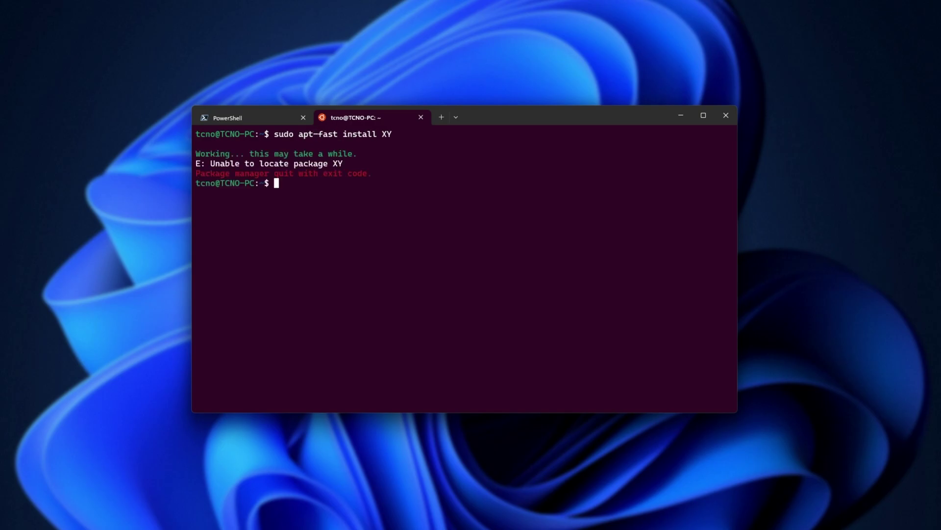
pyautogui.moveTo(362, 153); pyautogui.dragTo(196, 153)
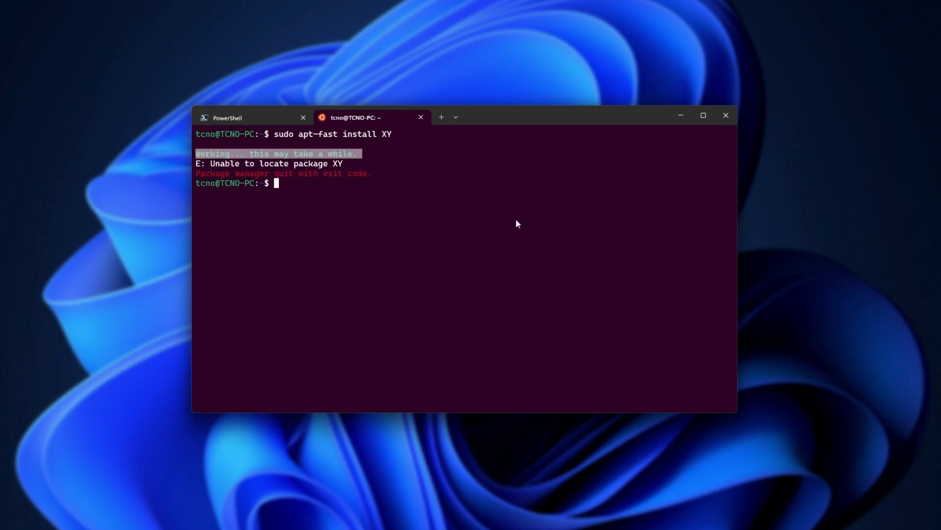
pyautogui.click(288, 218)
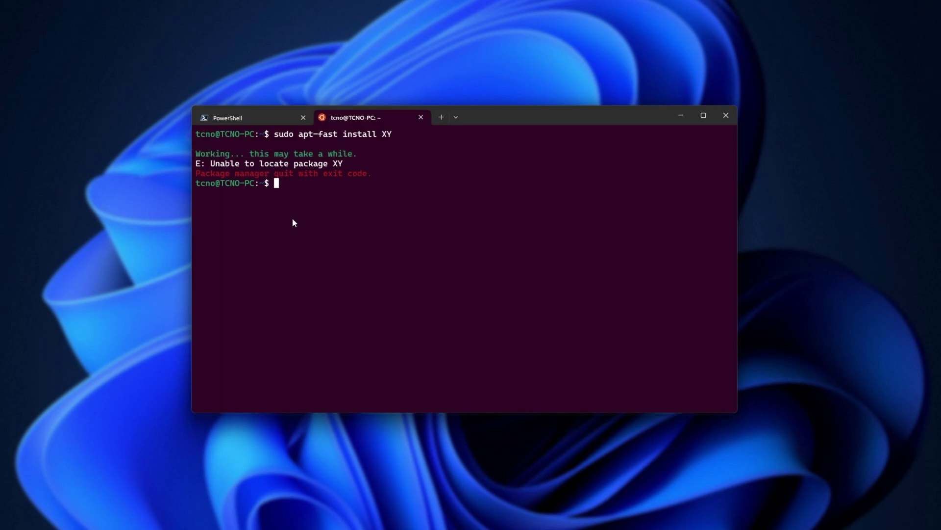